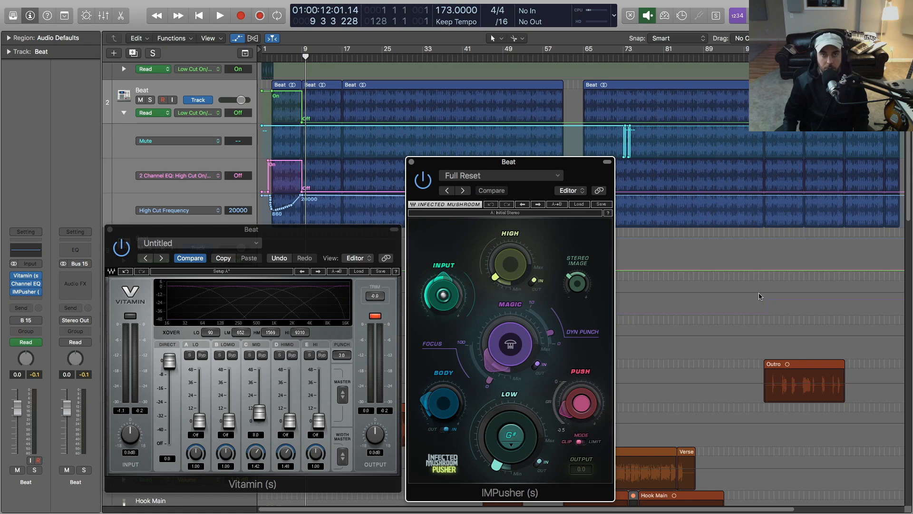
# - Compare the beat from bar 9 with the Vitamin, Channel EQ and IMPusher inserts bypassed and re-enabled
pyautogui.click(375, 317)
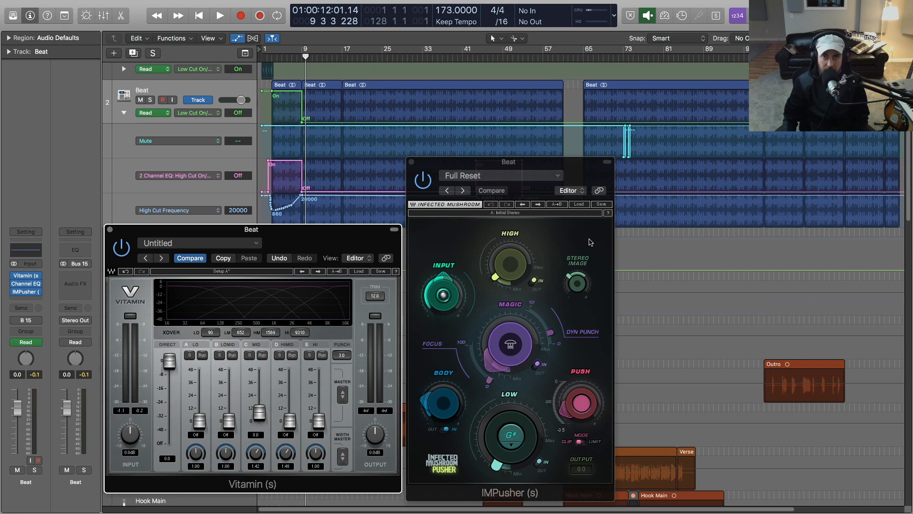
pyautogui.click(302, 57)
pyautogui.click(302, 56)
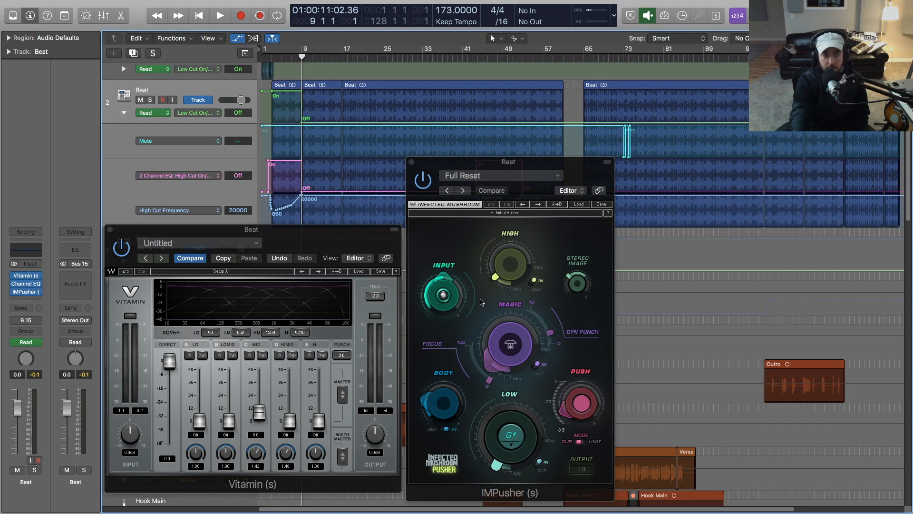
pyautogui.moveTo(15, 281)
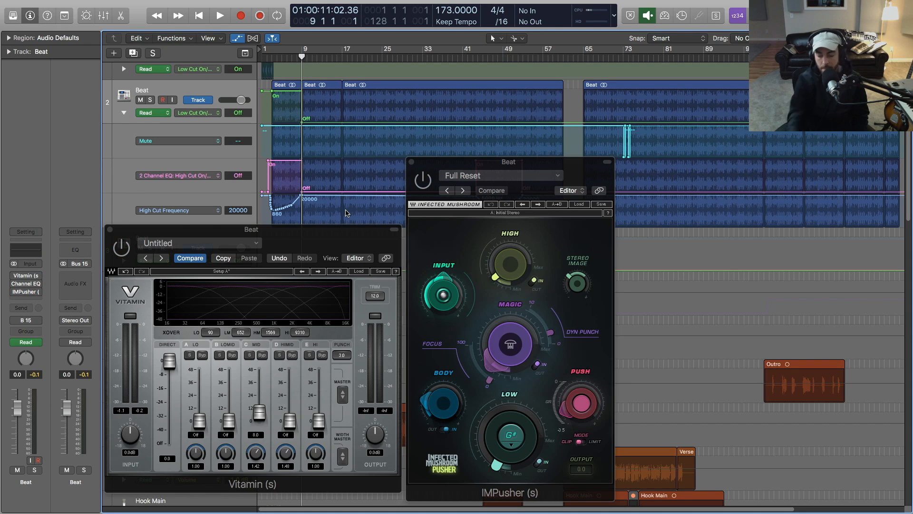
pyautogui.press('space')
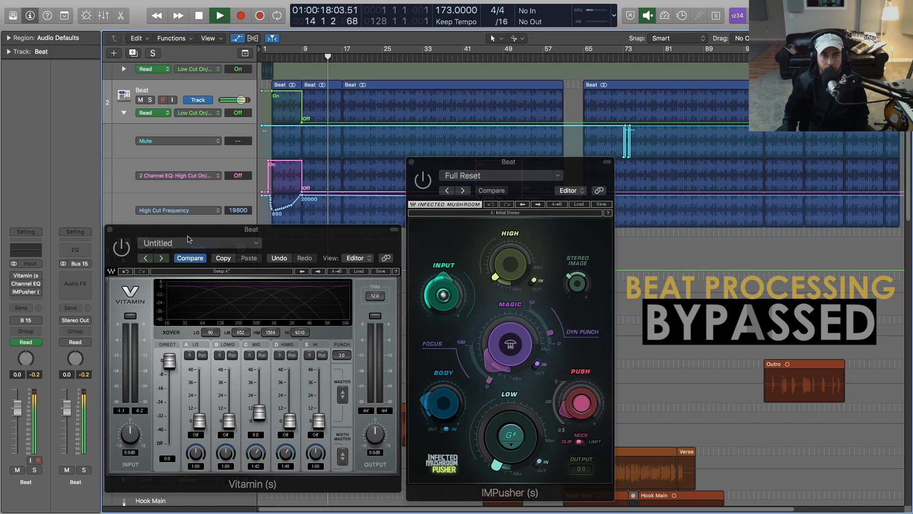
pyautogui.click(15, 276)
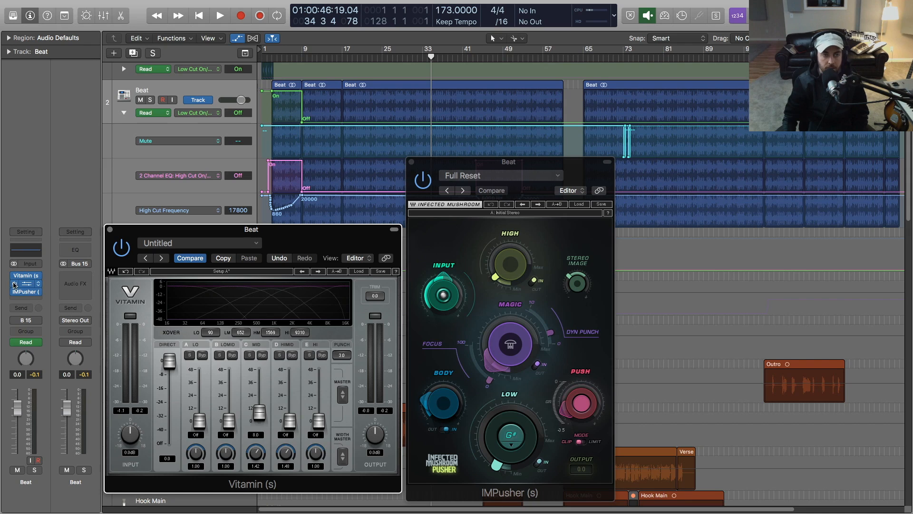
pyautogui.moveTo(21, 286)
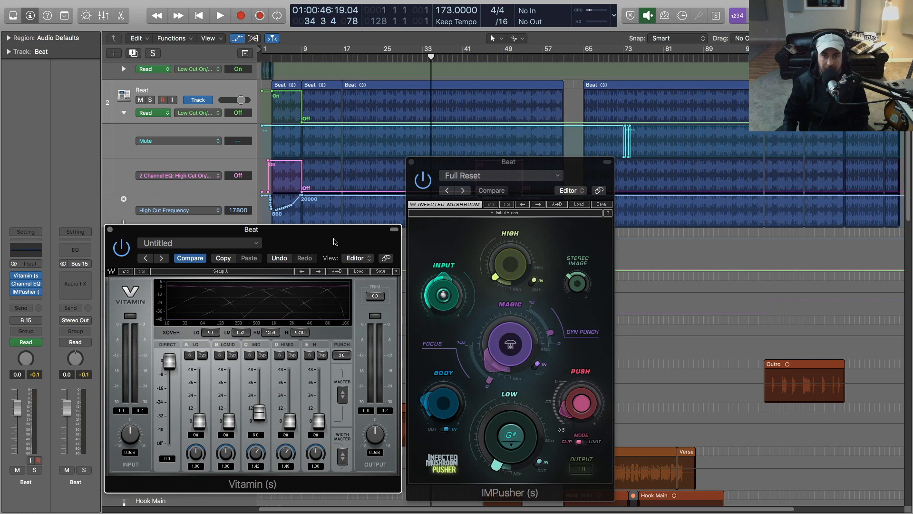
# - Review IMPusher's Stereo Image, Body and Low note settings, keeping the Low note at G# - 52Hz
pyautogui.click(570, 281)
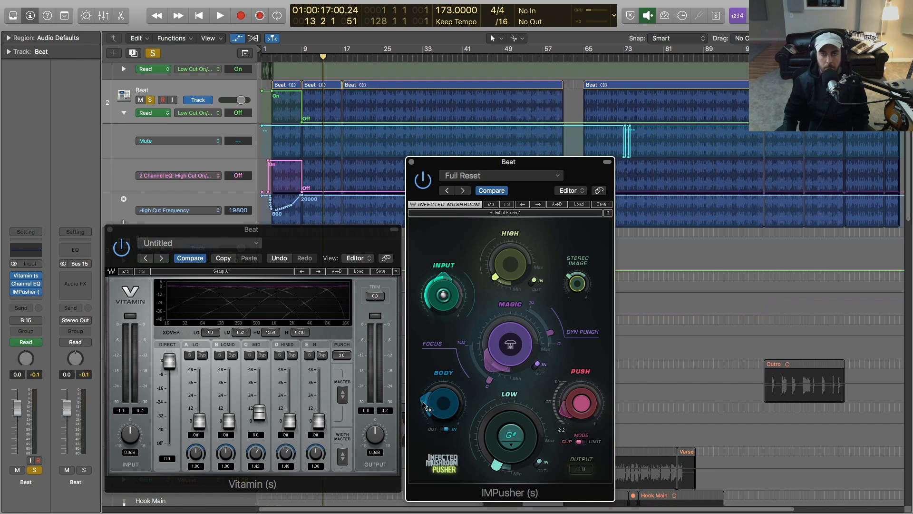
pyautogui.moveTo(442, 401)
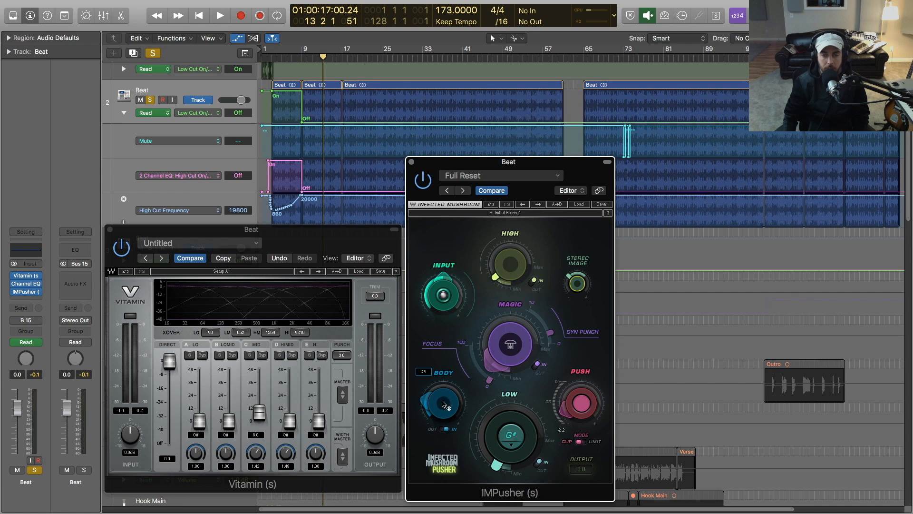
pyautogui.click(515, 446)
pyautogui.moveTo(525, 508)
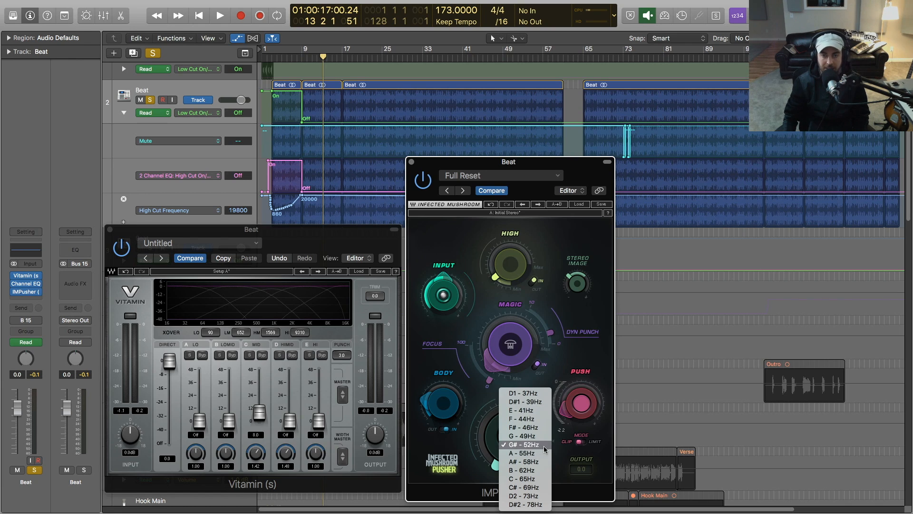
pyautogui.click(557, 455)
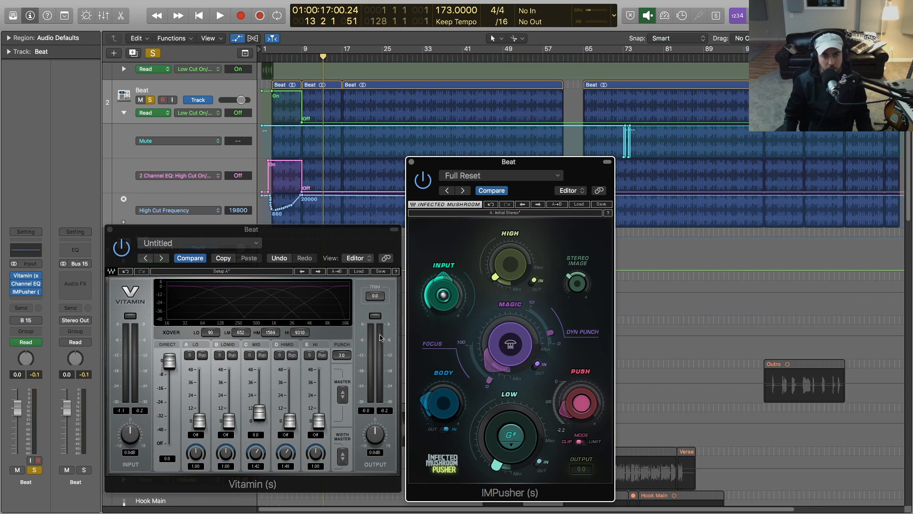
# - Check Vitamin's band width and IMPusher's Push settings while playing back the soloed beat
pyautogui.click(255, 457)
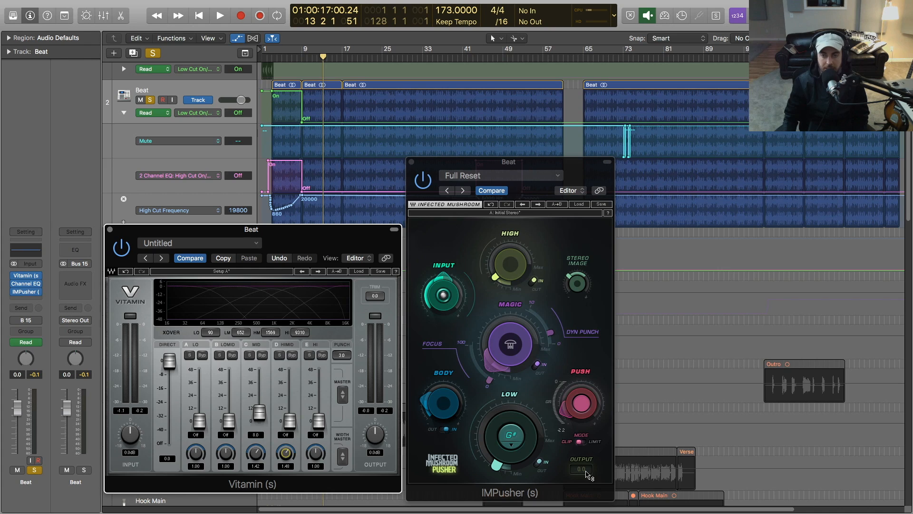
pyautogui.click(567, 415)
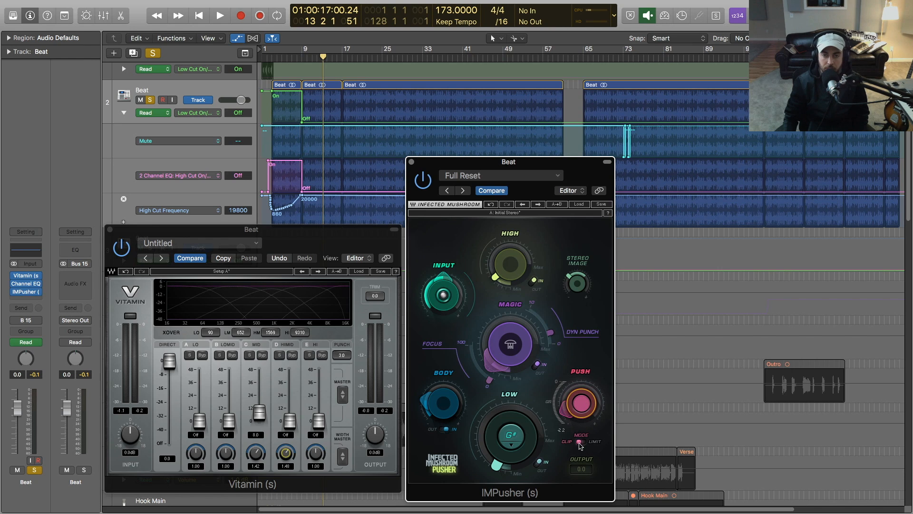
pyautogui.moveTo(563, 415)
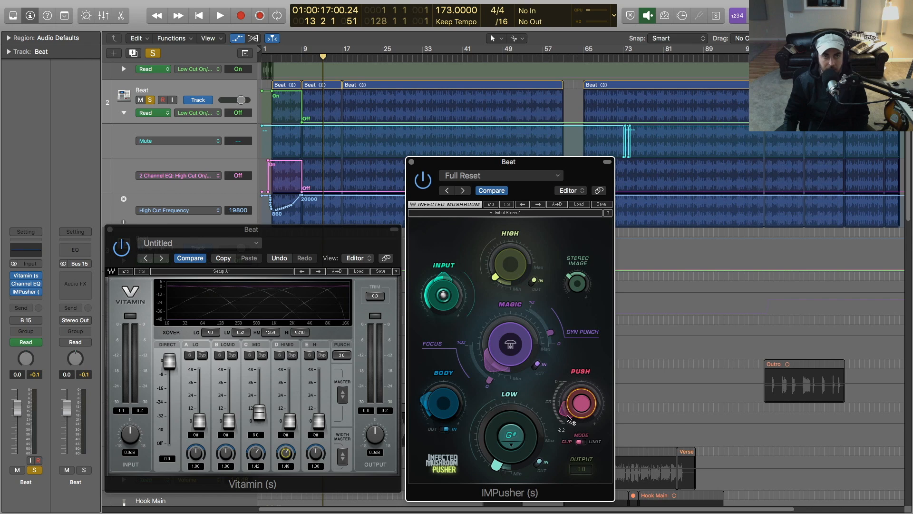
pyautogui.press('space')
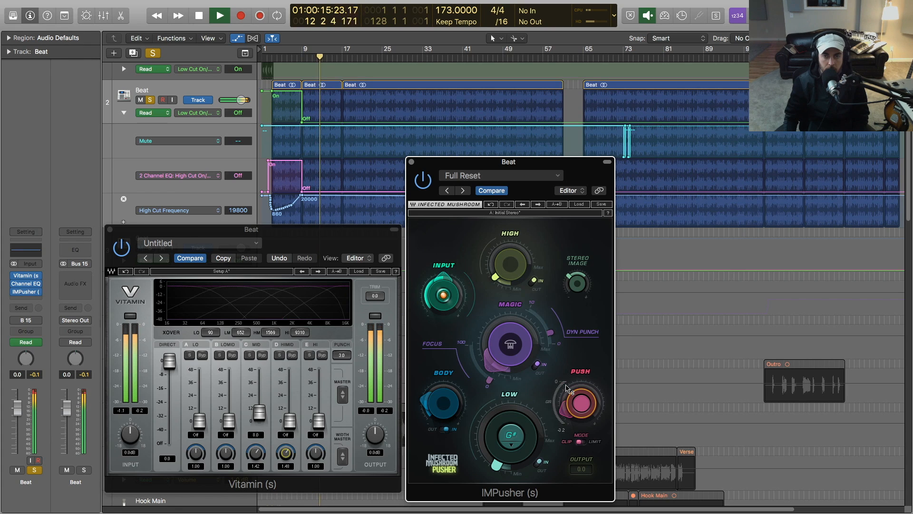
pyautogui.moveTo(569, 389)
pyautogui.press('space')
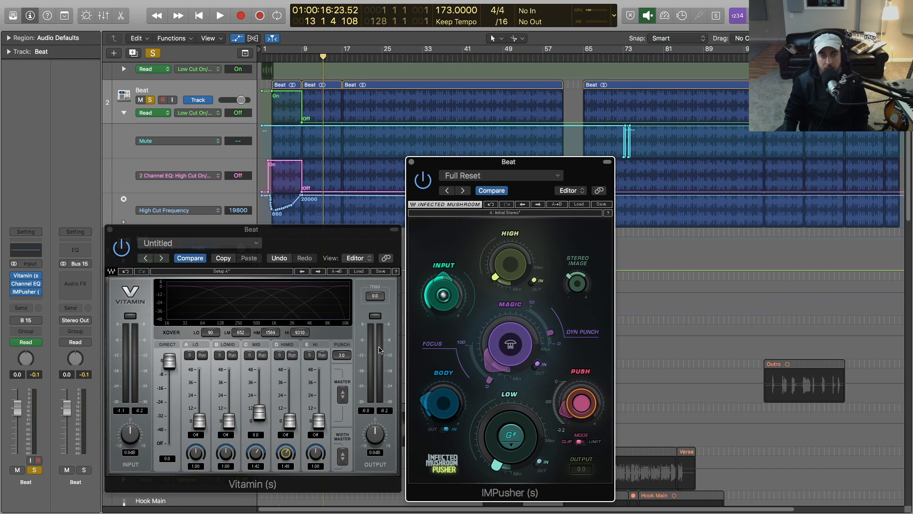
# - Insert a MultiMeter after IMPusher on the Beat channel strip
pyautogui.click(35, 299)
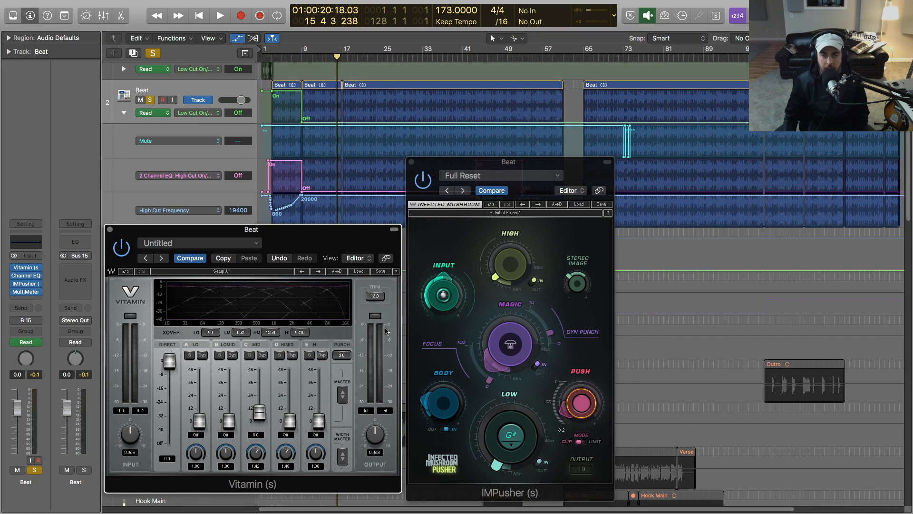
pyautogui.moveTo(486, 340)
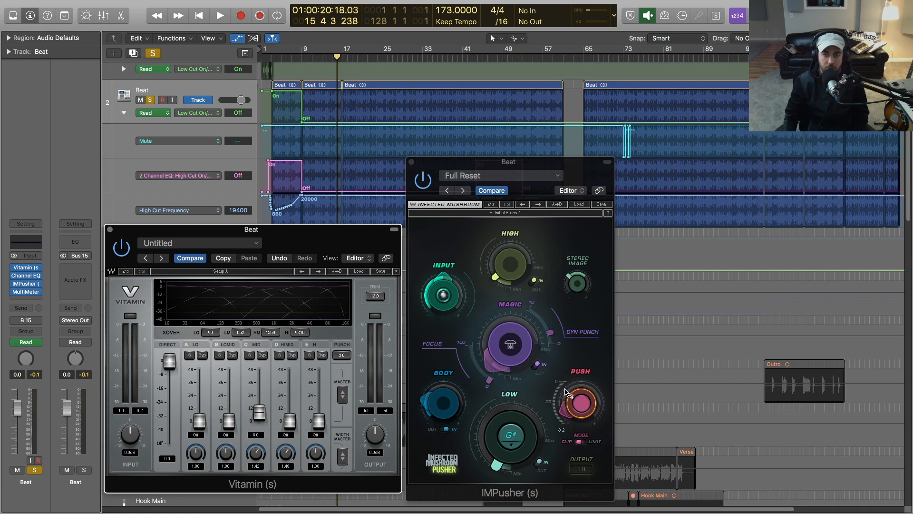
# - Try lowering IMPusher's Push amount to 0.0 and turn it back up
pyautogui.moveTo(568, 410)
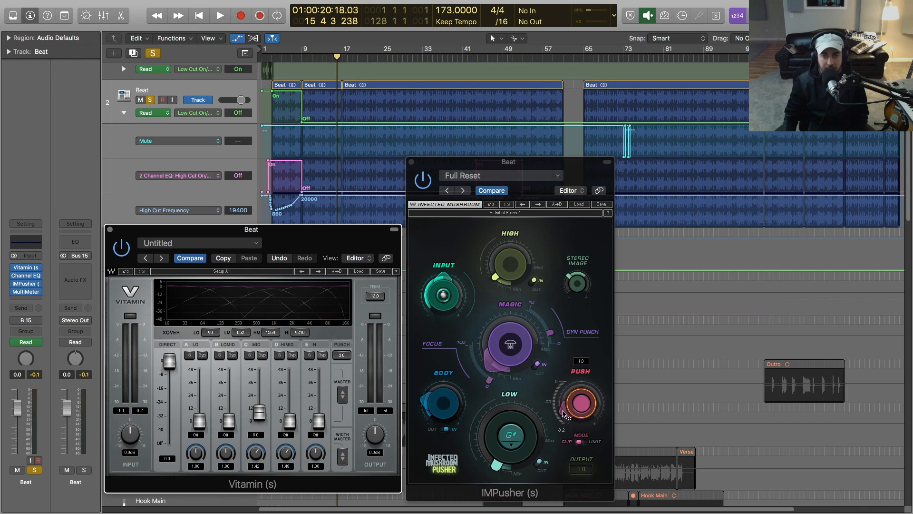
pyautogui.click(565, 414)
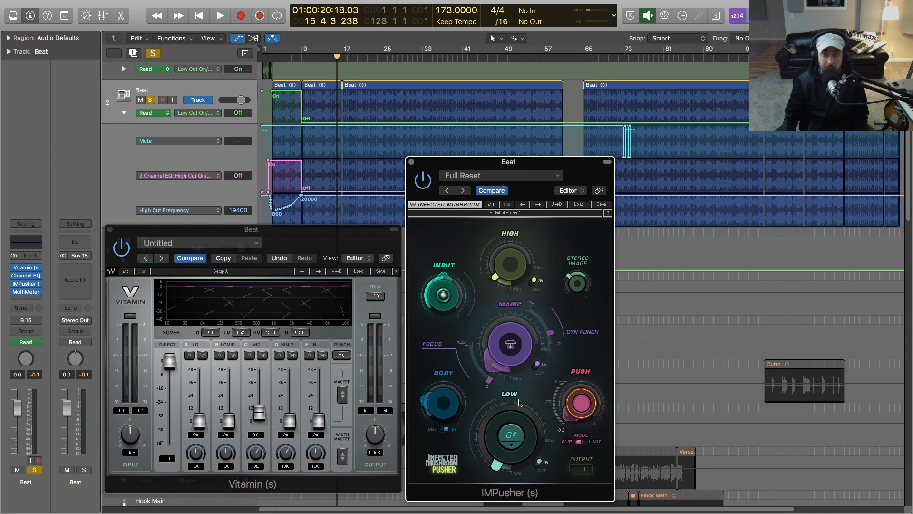
pyautogui.moveTo(569, 426)
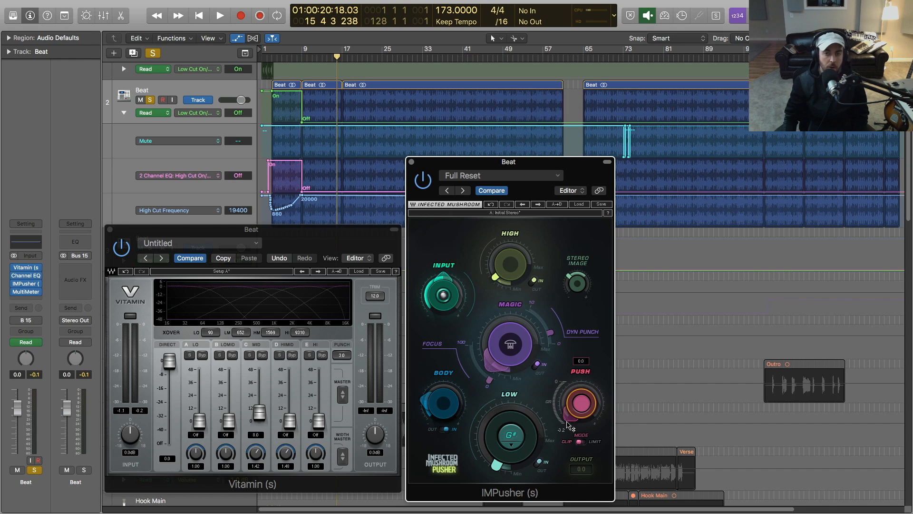
pyautogui.moveTo(569, 426); pyautogui.dragTo(570, 413)
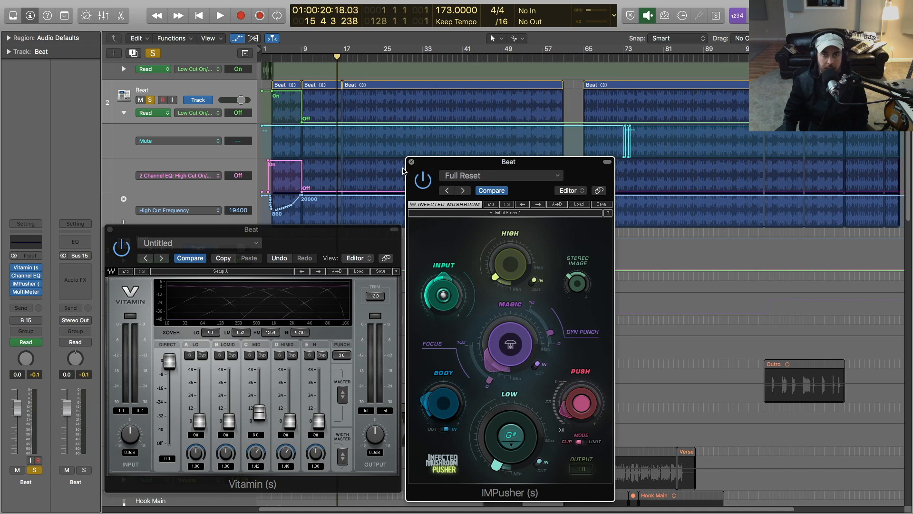
# - Close the IMPusher and Vitamin plugin windows and unsolo the second Beat track
pyautogui.click(411, 162)
pyautogui.click(110, 229)
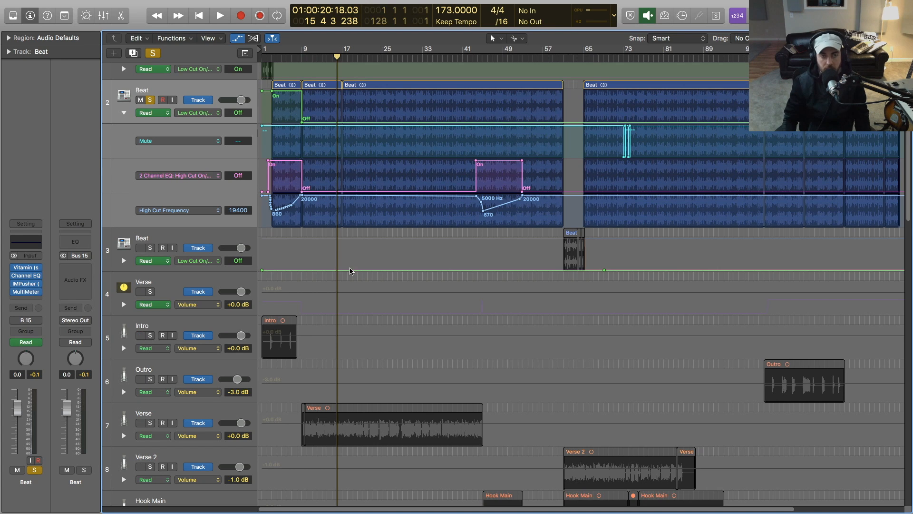
pyautogui.scroll(2, 332, 245)
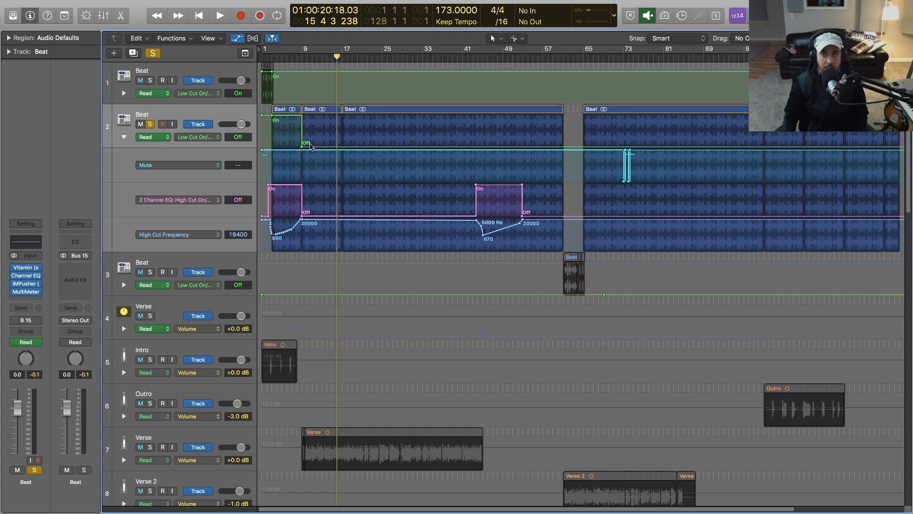
pyautogui.scroll(1, 350, 218)
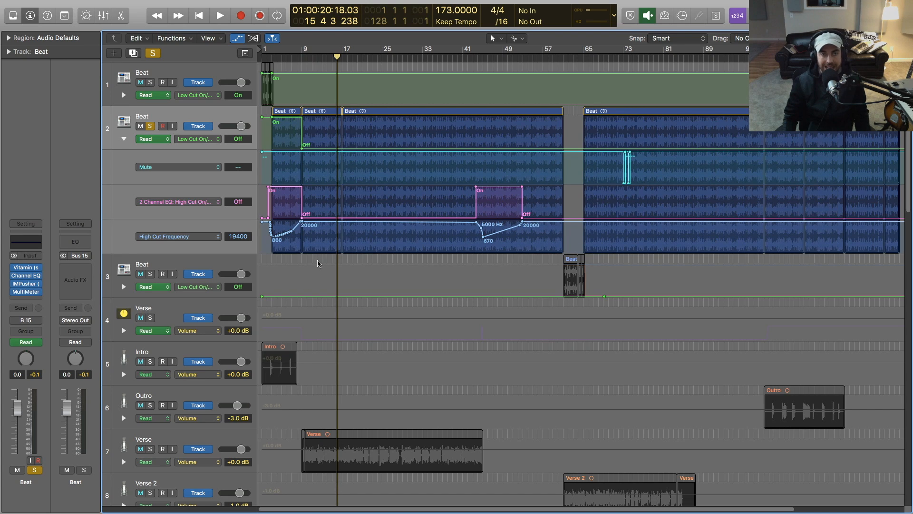
pyautogui.click(150, 126)
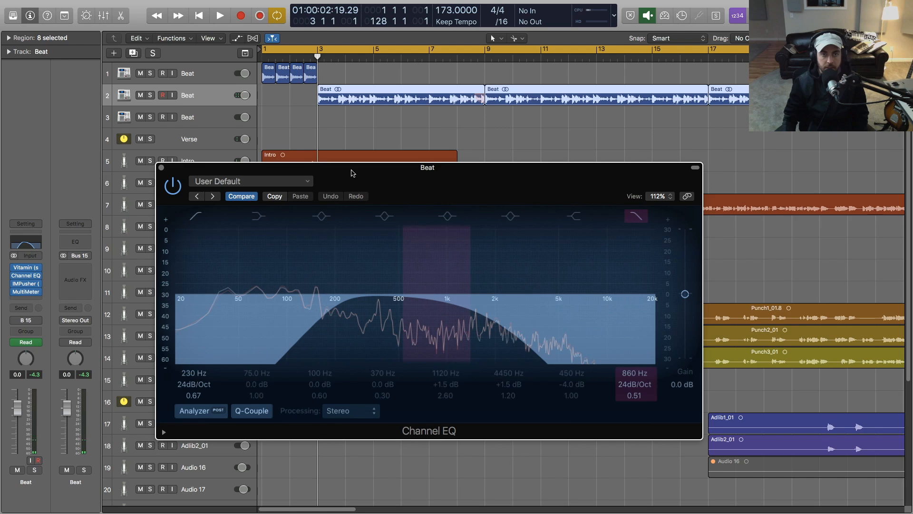
# - Show track automation and expand the second Beat track's automation lanes, moving the Channel EQ window clear of them
pyautogui.moveTo(352, 173); pyautogui.dragTo(359, 174)
pyautogui.press('a')
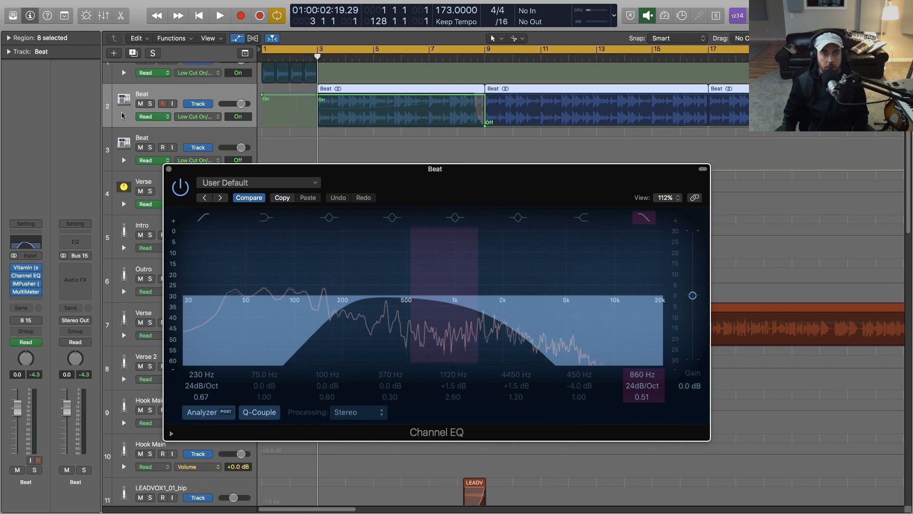
pyautogui.click(123, 116)
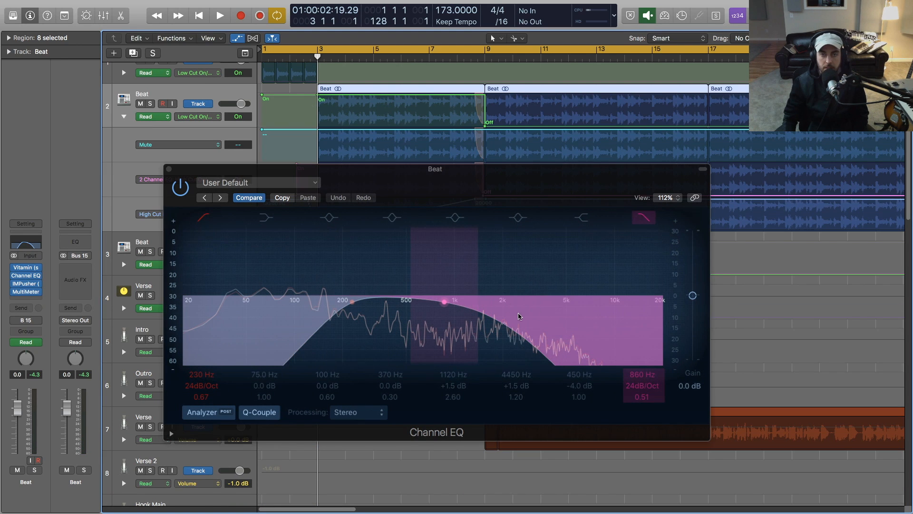
pyautogui.moveTo(431, 169); pyautogui.dragTo(432, 187)
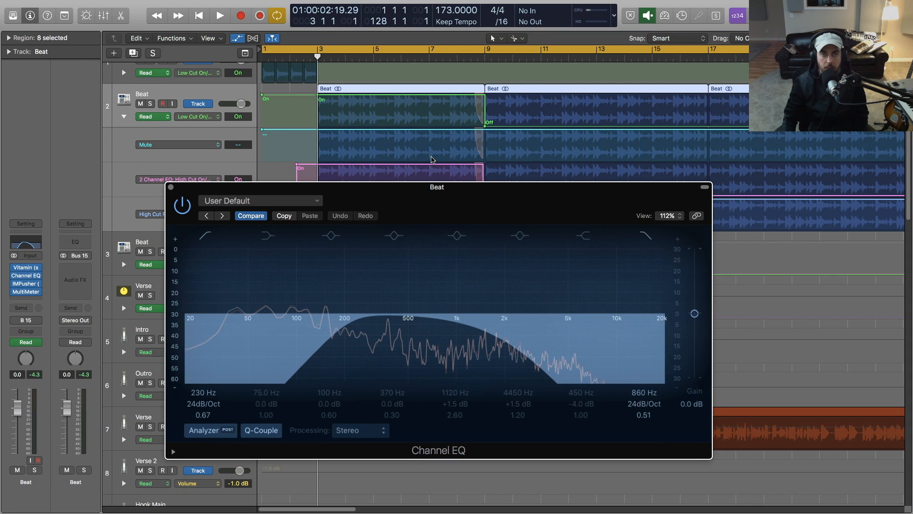
# - Play the filtered beat from bar 3 and follow the High Cut automation in the Channel EQ past bar 9
pyautogui.press('space')
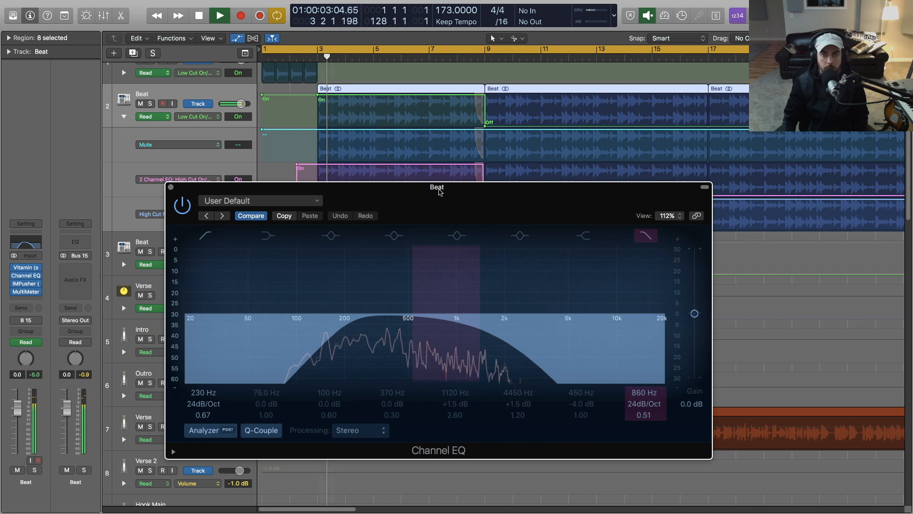
pyautogui.moveTo(340, 509); pyautogui.dragTo(351, 511)
pyautogui.scroll(-3, 414, 156)
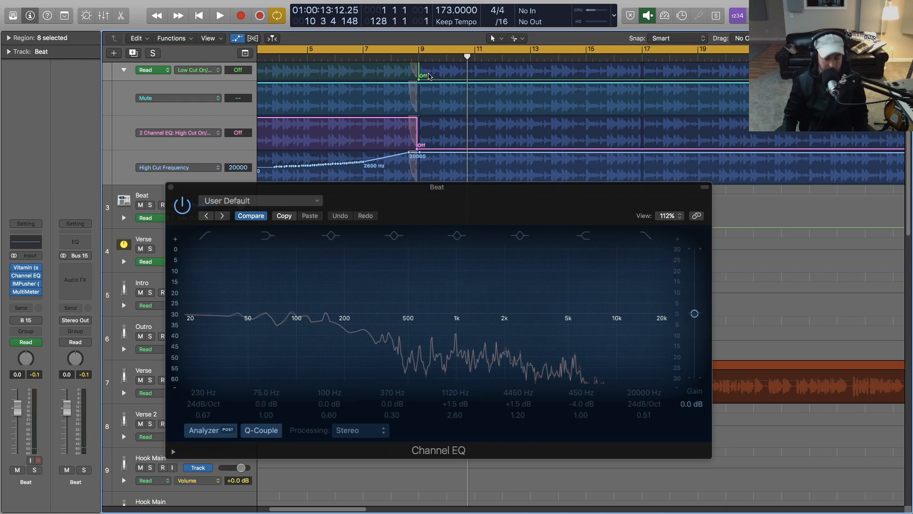
# - Hide the track automation, fit more of the arrangement in view and close the Channel EQ window
pyautogui.press('a')
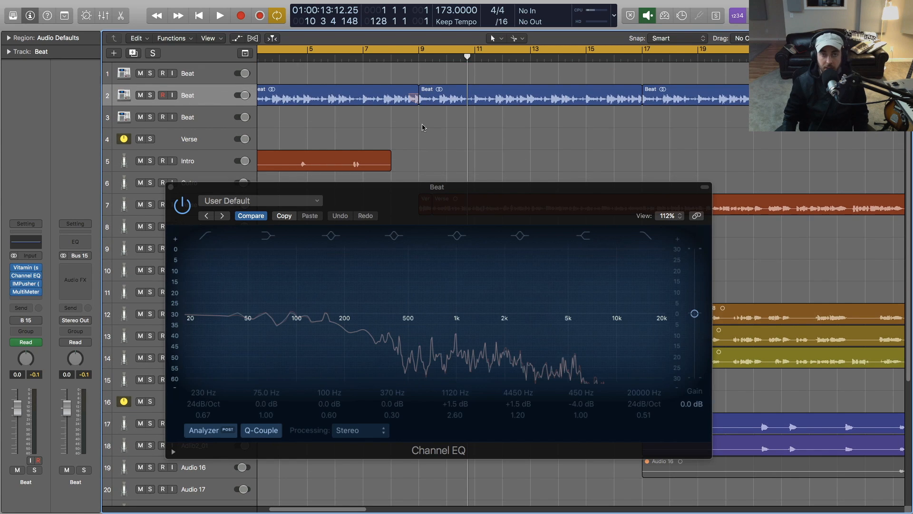
pyautogui.press('super+Left')
pyautogui.press('super+Left')
pyautogui.press('super+Left')
pyautogui.press('super+Left')
pyautogui.press('super+Left')
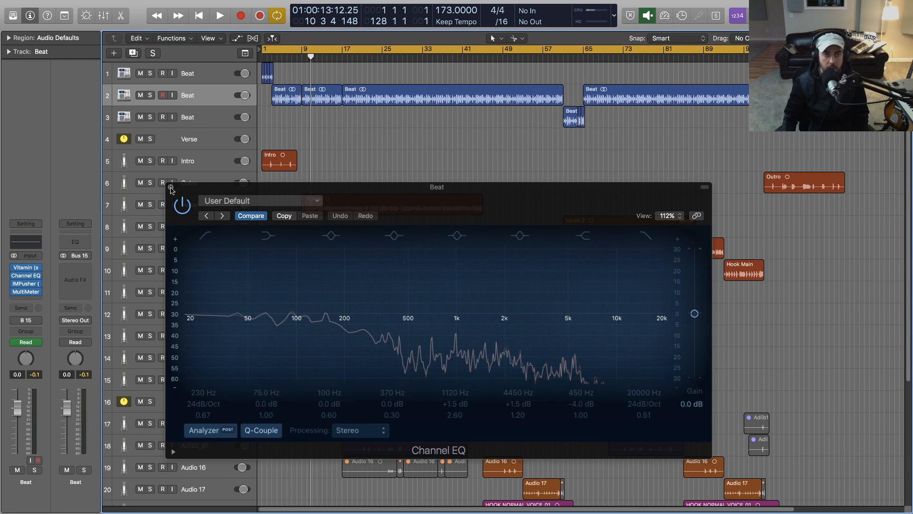
pyautogui.click(171, 188)
# - Select the third Beat track, place the playhead at bar 42 and turn off cycle mode
pyautogui.click(204, 114)
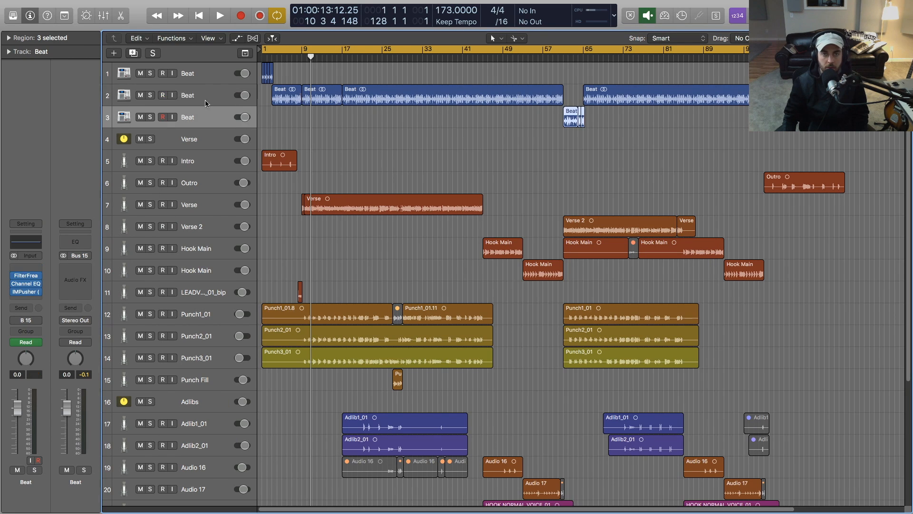
pyautogui.click(467, 56)
pyautogui.press('c')
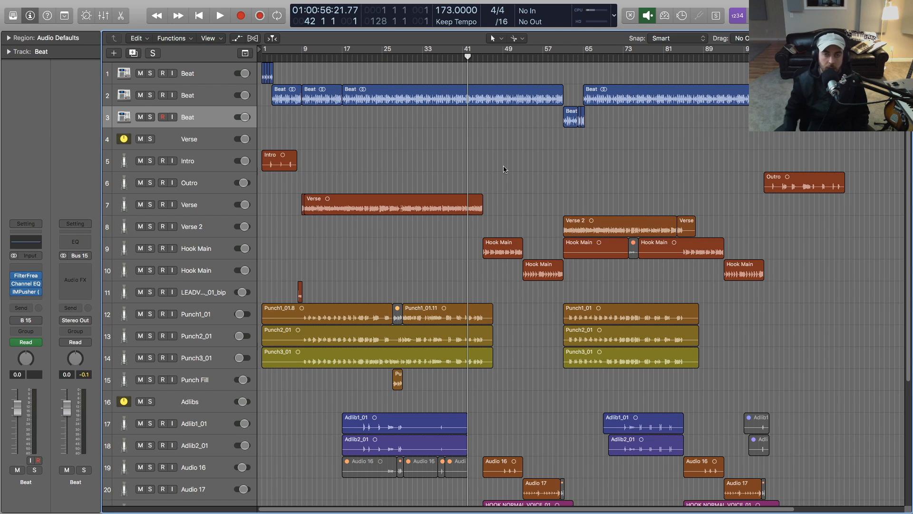
# - Select the second Beat track, show track automation and expand that track's automation lanes
pyautogui.click(219, 97)
pyautogui.press('a')
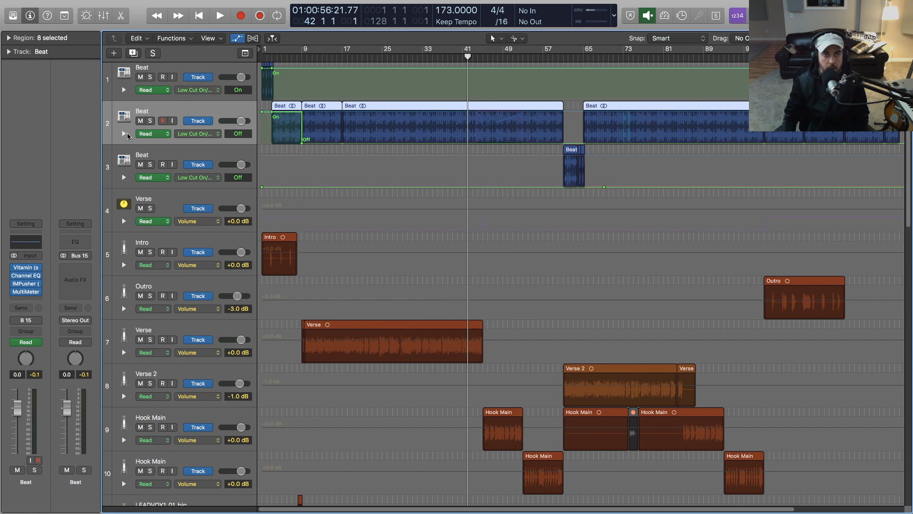
pyautogui.click(123, 135)
pyautogui.scroll(-2, 547, 168)
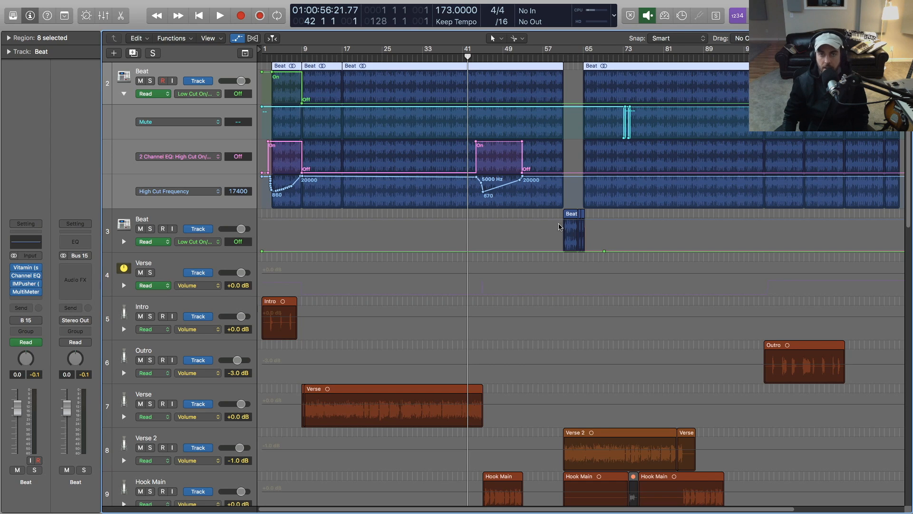
# - Play the song from bar 41 into the second Beat track's High Cut automation under the hook
pyautogui.click(466, 54)
pyautogui.press('space')
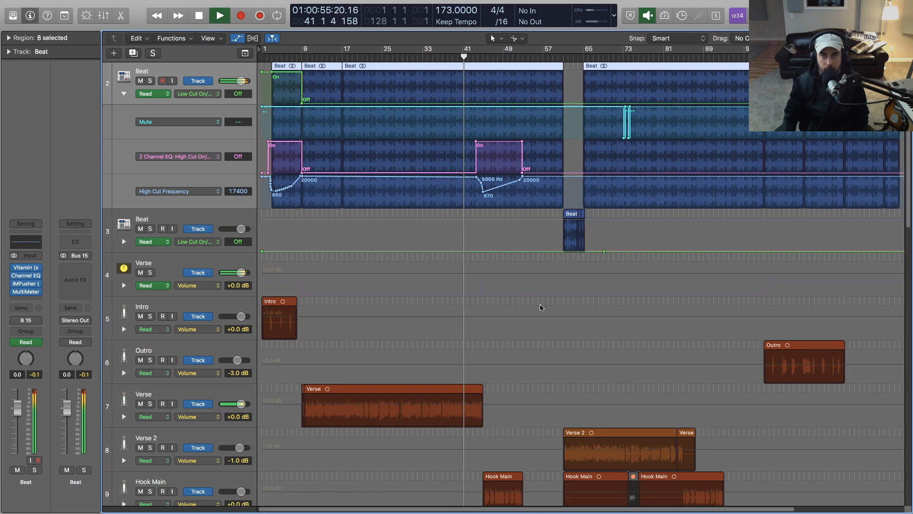
pyautogui.hscroll(3, 509, 312)
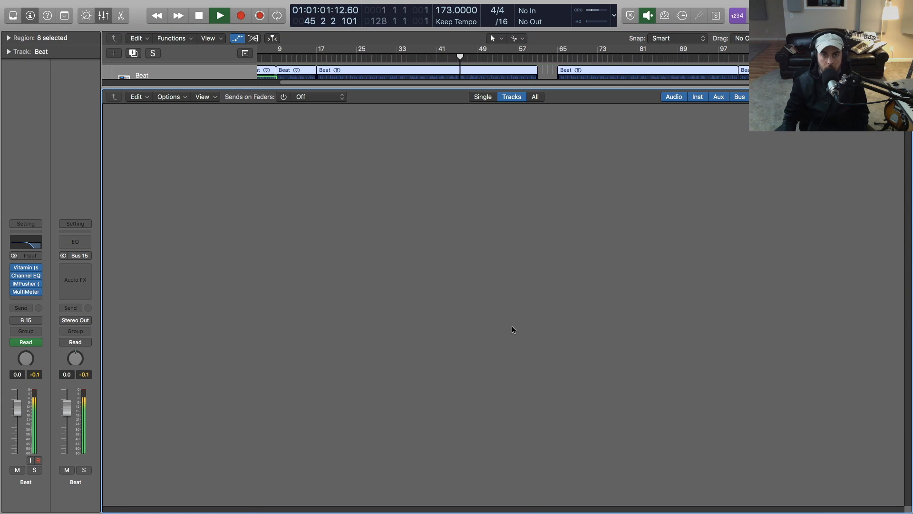
# - Show the mixer during playback, shrink it to view the channel strips below the arrangement, and hide it again
pyautogui.press('x')
pyautogui.moveTo(476, 87); pyautogui.dragTo(477, 163)
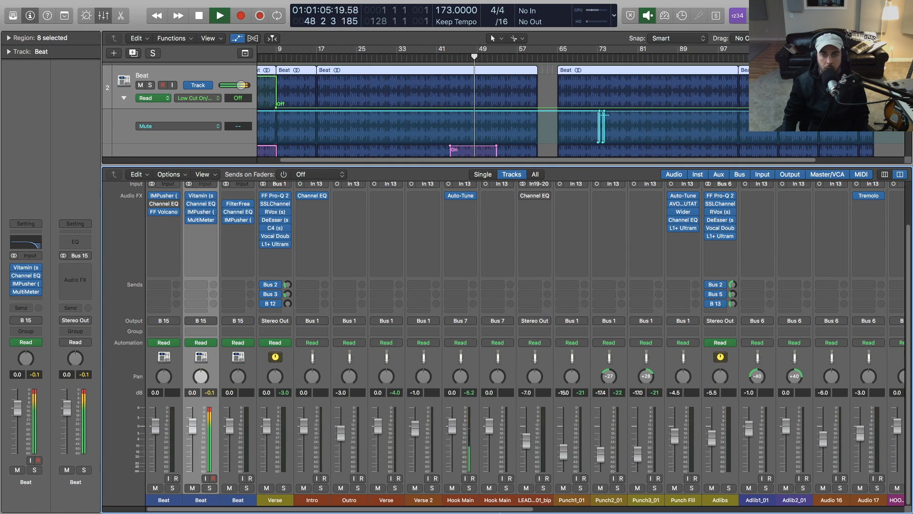
pyautogui.moveTo(497, 509); pyautogui.dragTo(520, 511)
pyautogui.press('x')
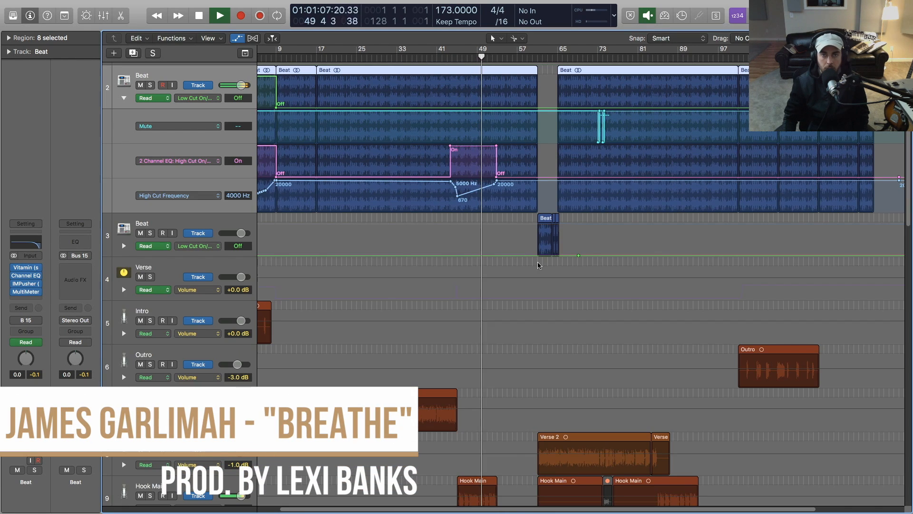
# - Follow the playback past the end of the High Cut automation and stop it at bar 58
pyautogui.moveTo(512, 511); pyautogui.dragTo(553, 511)
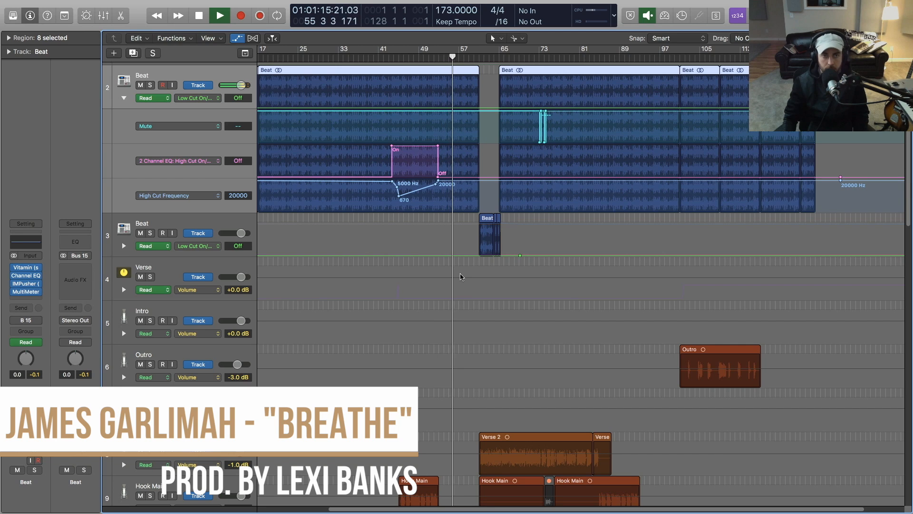
pyautogui.scroll(2, 465, 284)
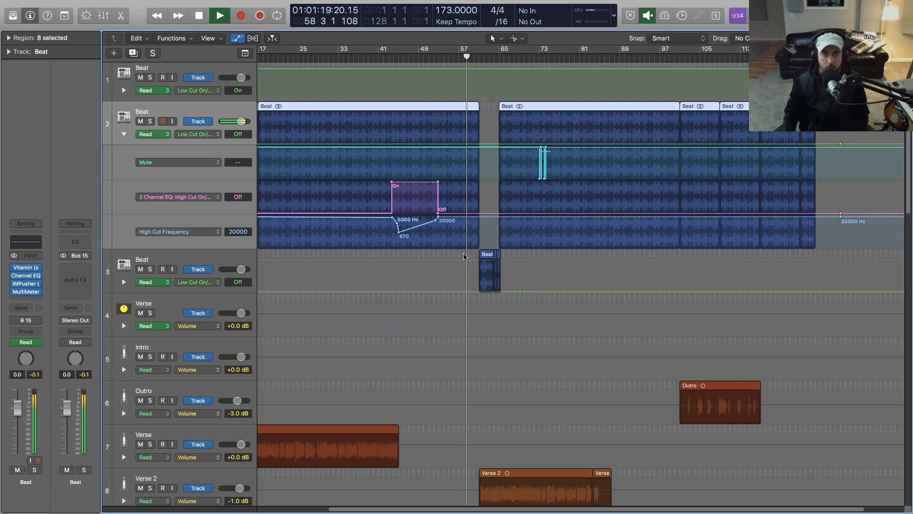
pyautogui.press('space')
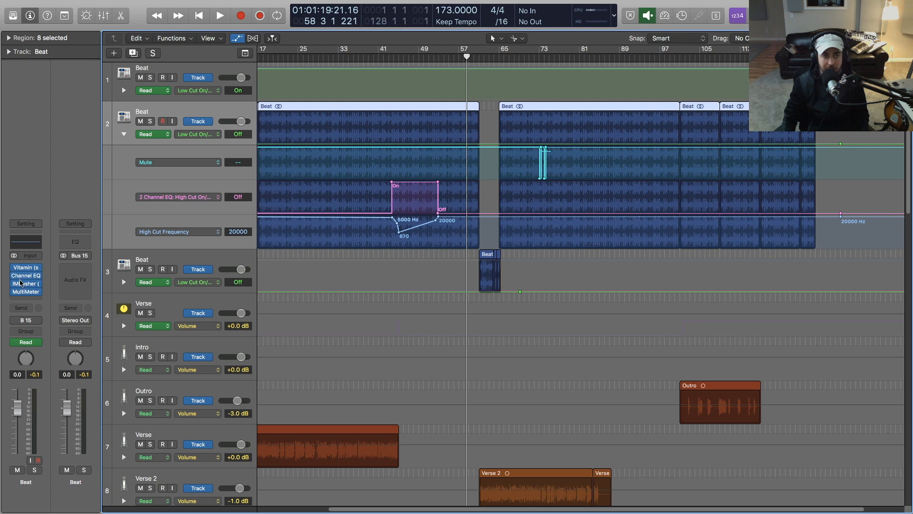
# - Inspect the Channel EQ and MultiMeter plug-ins on the second Beat track, closing each window after viewing it
pyautogui.click(26, 275)
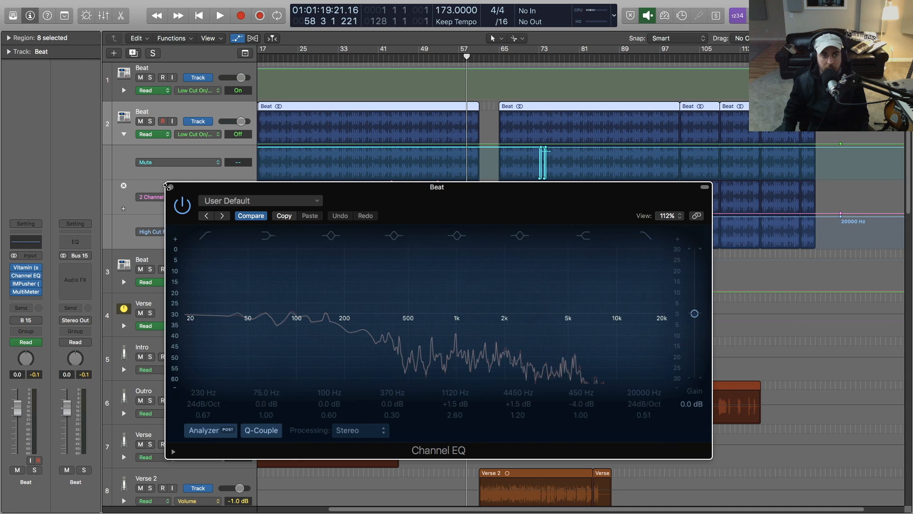
pyautogui.click(170, 187)
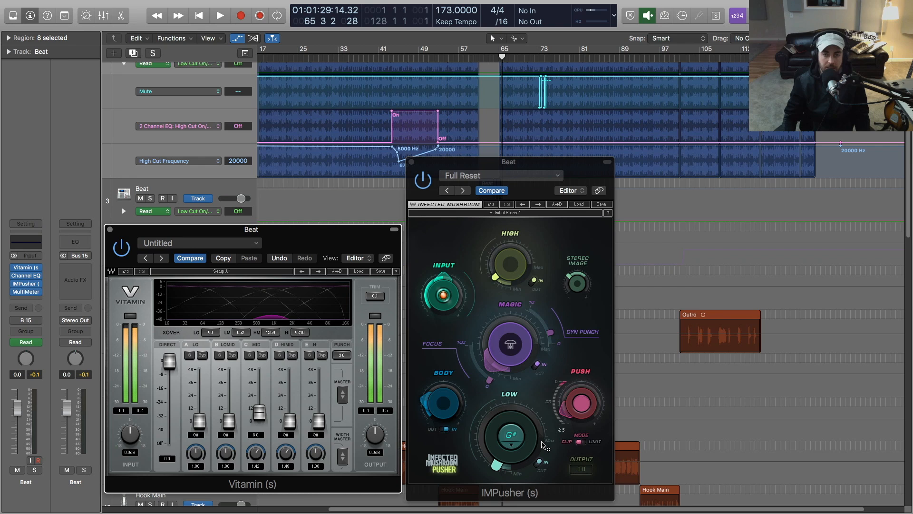
pyautogui.click(30, 291)
pyautogui.moveTo(363, 151); pyautogui.dragTo(431, 151)
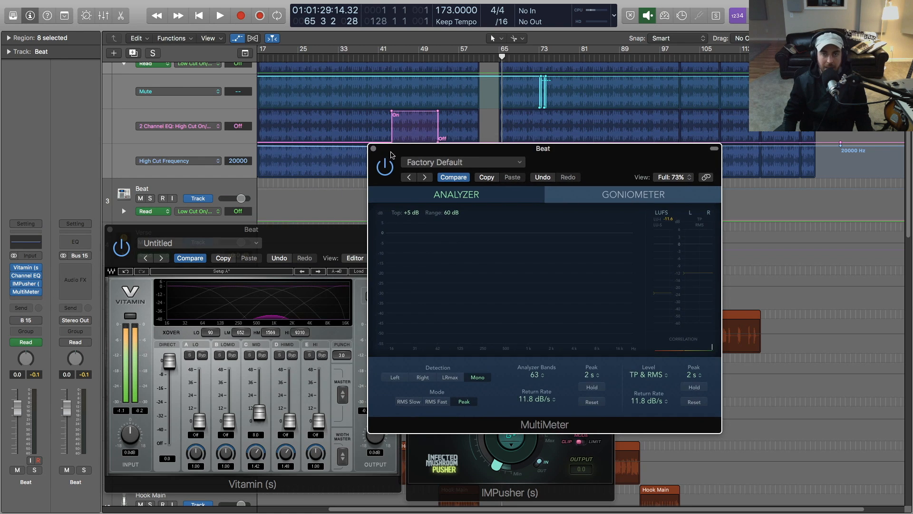
pyautogui.click(371, 145)
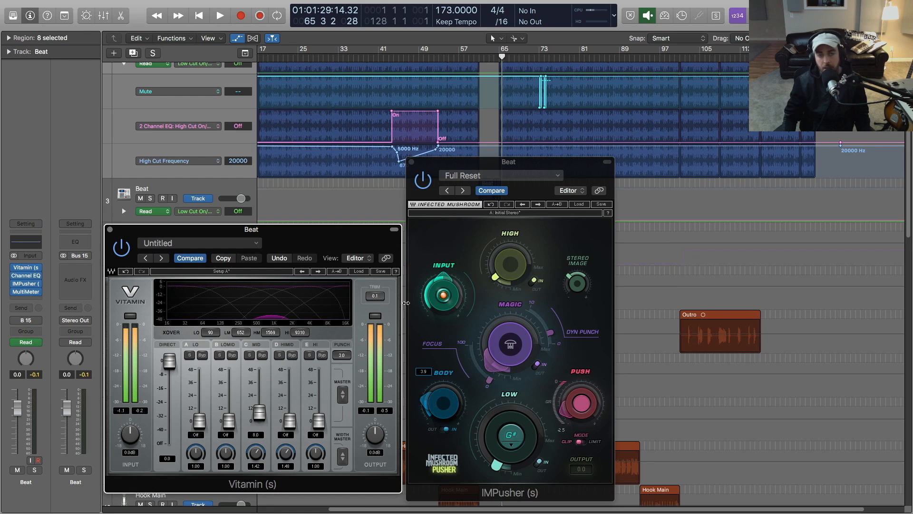
# - Check the Body and High amounts in IMPusher, reopening the Channel EQ briefly for comparison and closing it
pyautogui.moveTo(428, 405)
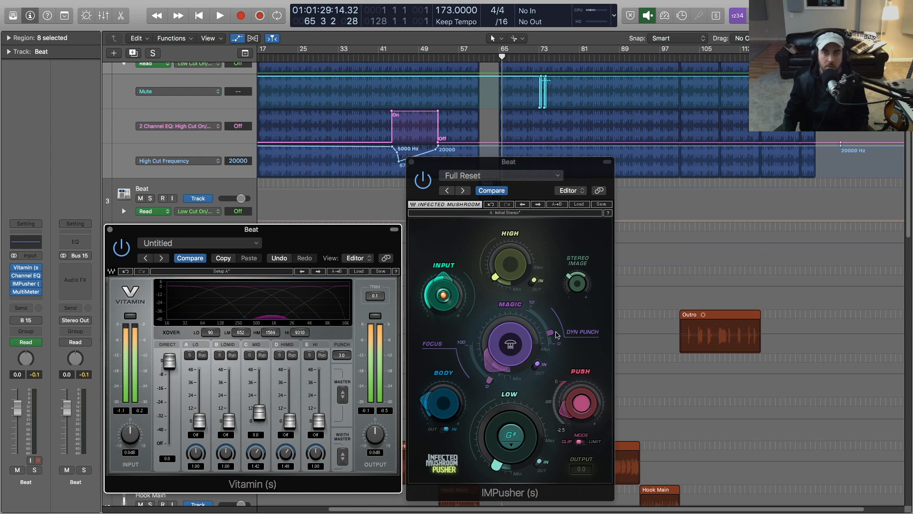
pyautogui.scroll(1, 649, 243)
pyautogui.scroll(-2, 649, 243)
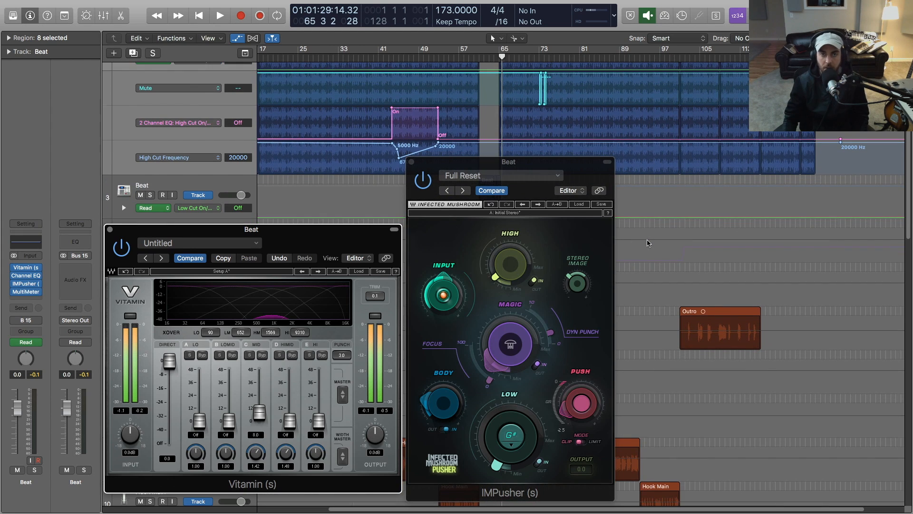
pyautogui.scroll(2, 648, 243)
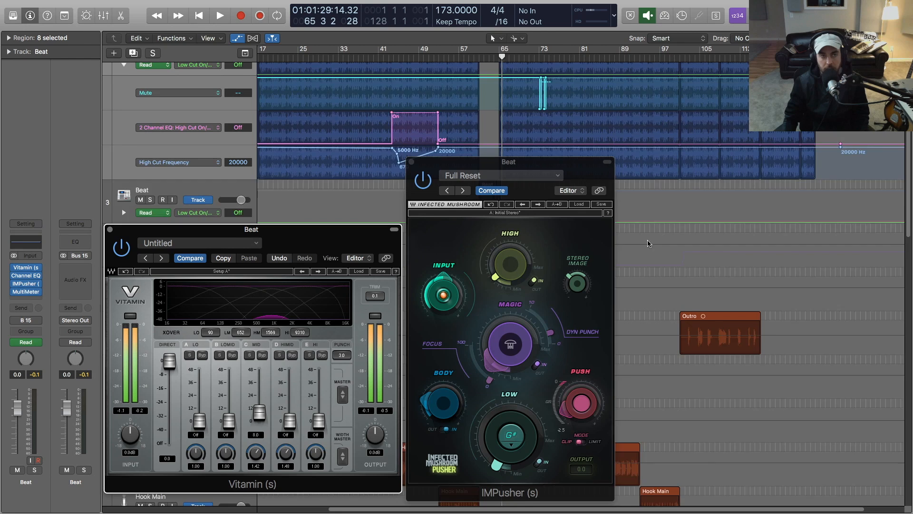
pyautogui.click(21, 276)
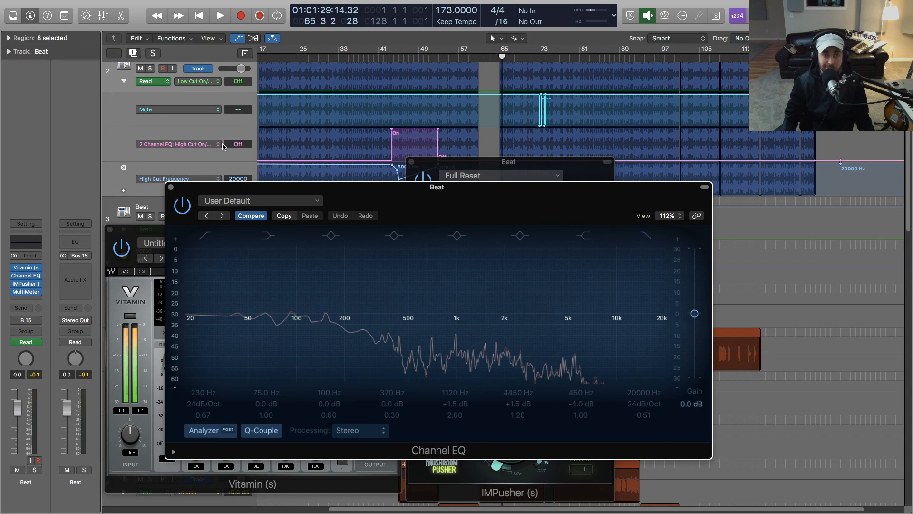
pyautogui.click(173, 189)
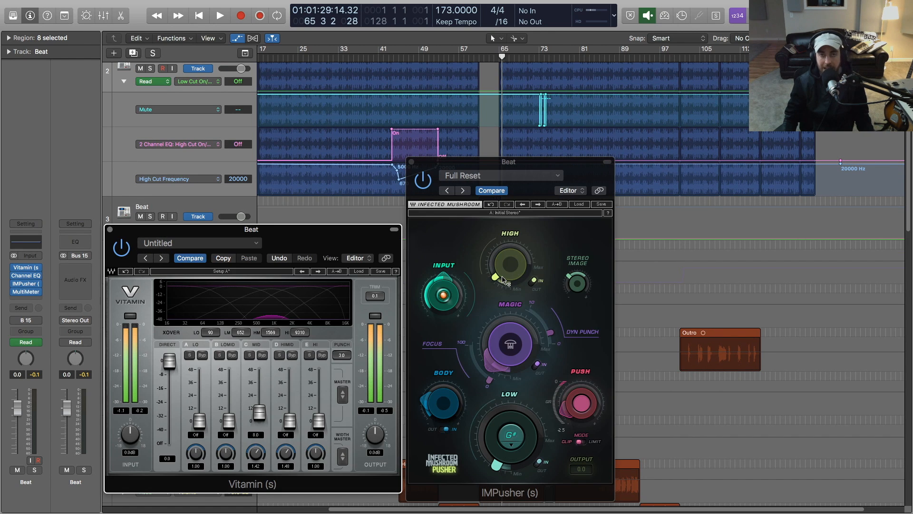
pyautogui.moveTo(504, 280)
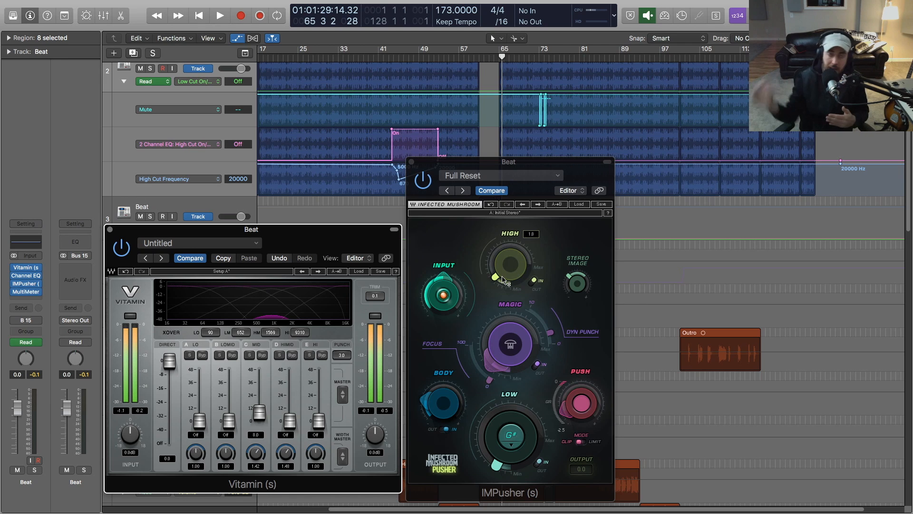